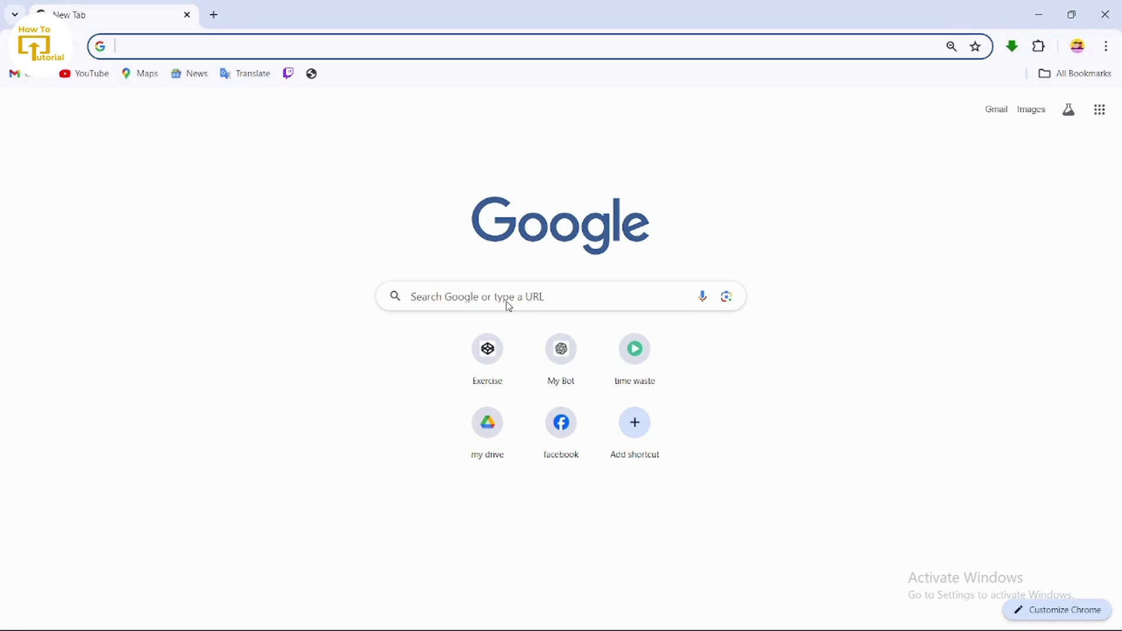
- Go to forms.google.com in Chrome
text(forms.)
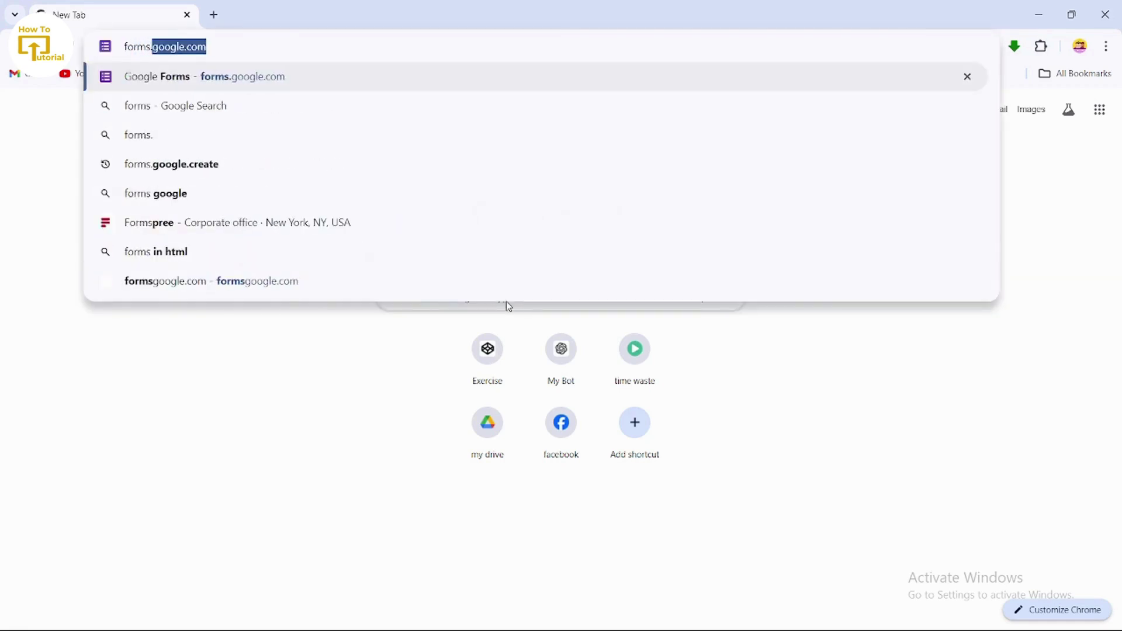
text(google.)
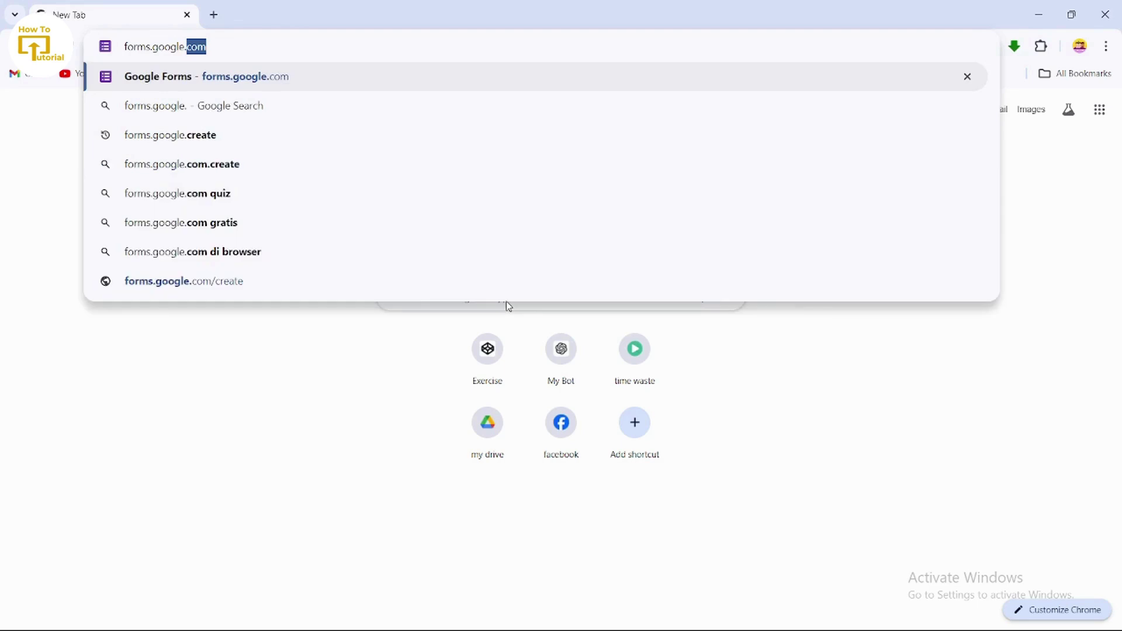
text(com)
key(Return)
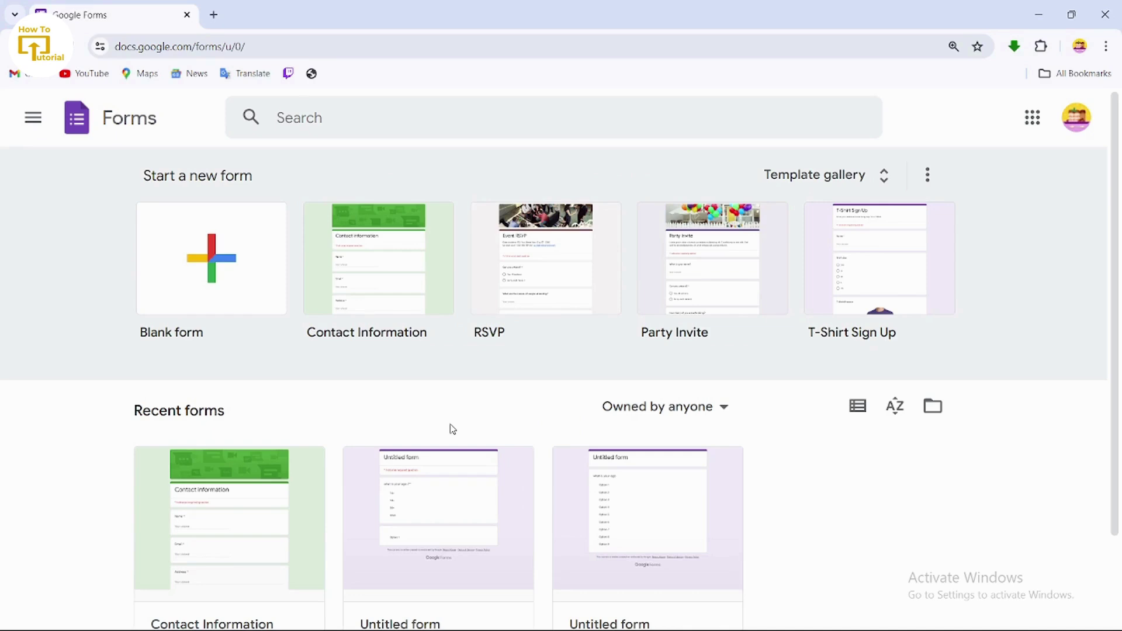
- Create a blank form and add a second question of type File upload, accepting the Drive notice
click(220, 250)
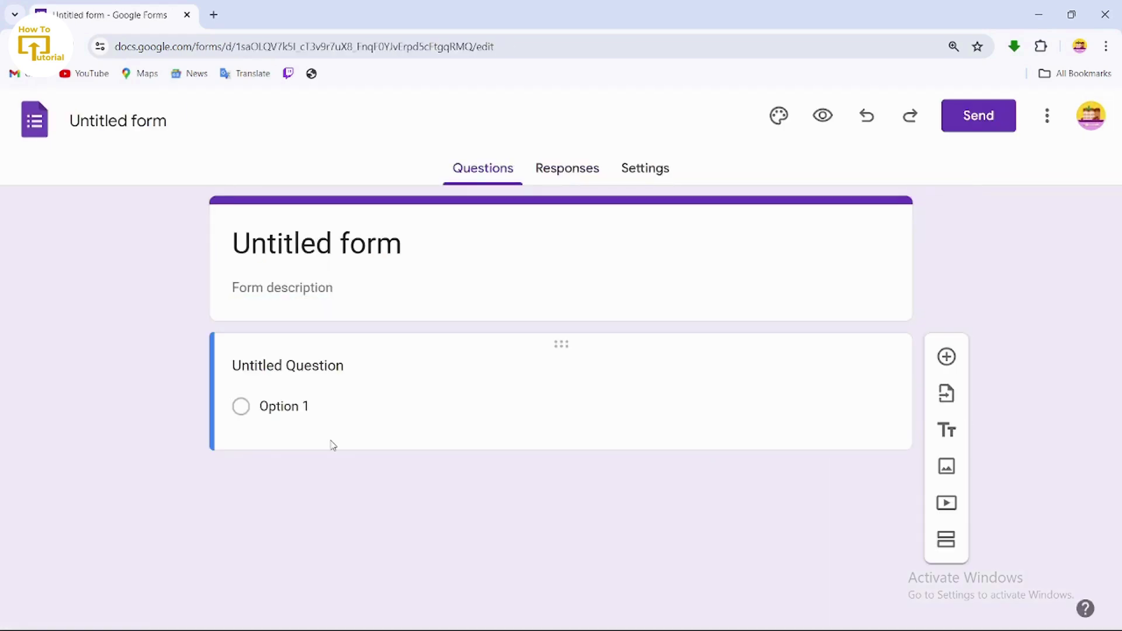
click(938, 356)
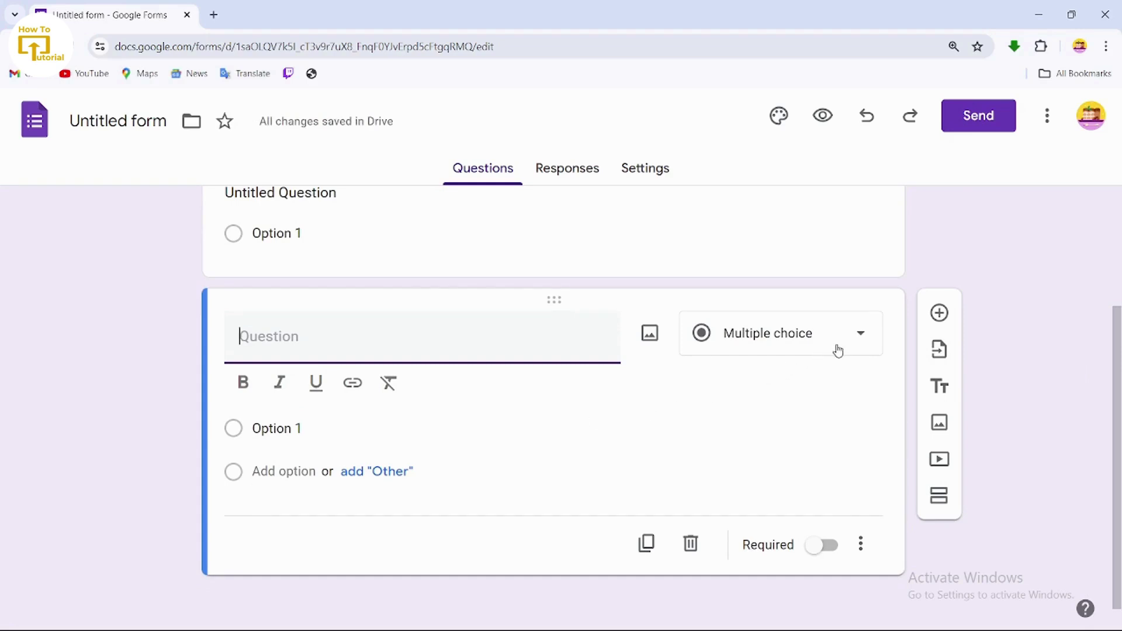
click(778, 356)
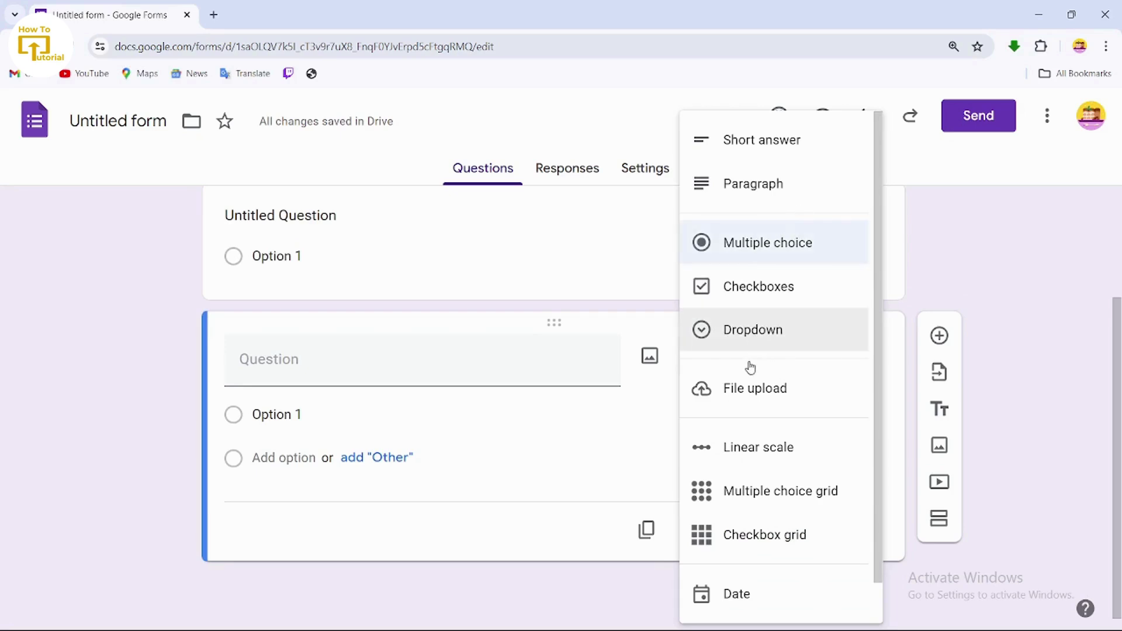
click(745, 390)
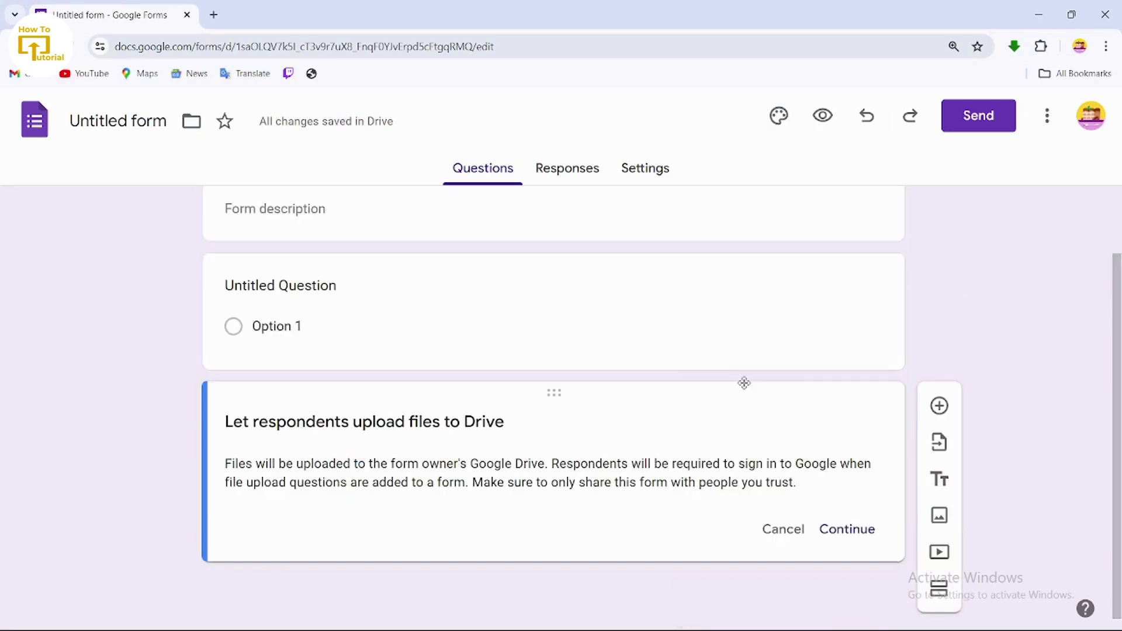
click(848, 541)
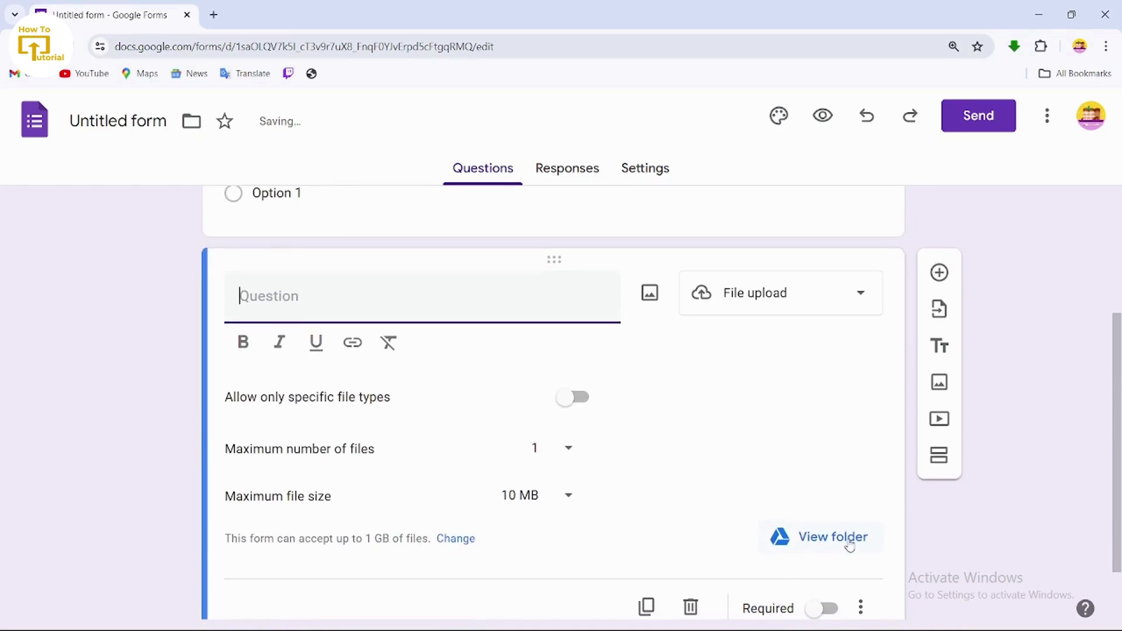
- Turn on 'Allow only specific file types' and allow only Image files
click(574, 416)
click(577, 361)
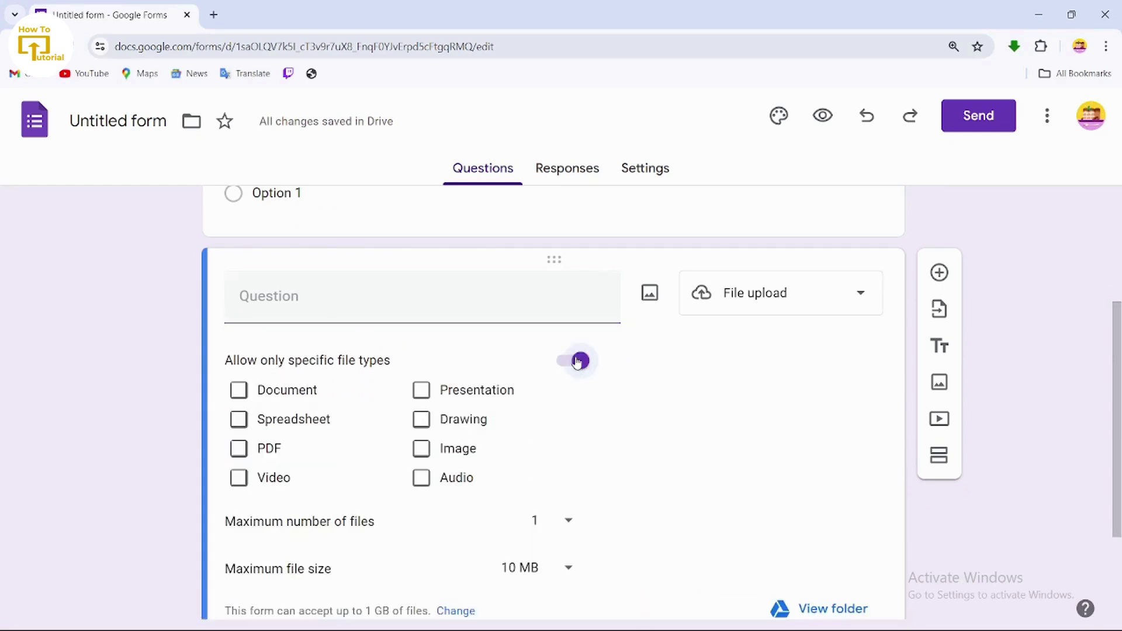
click(421, 448)
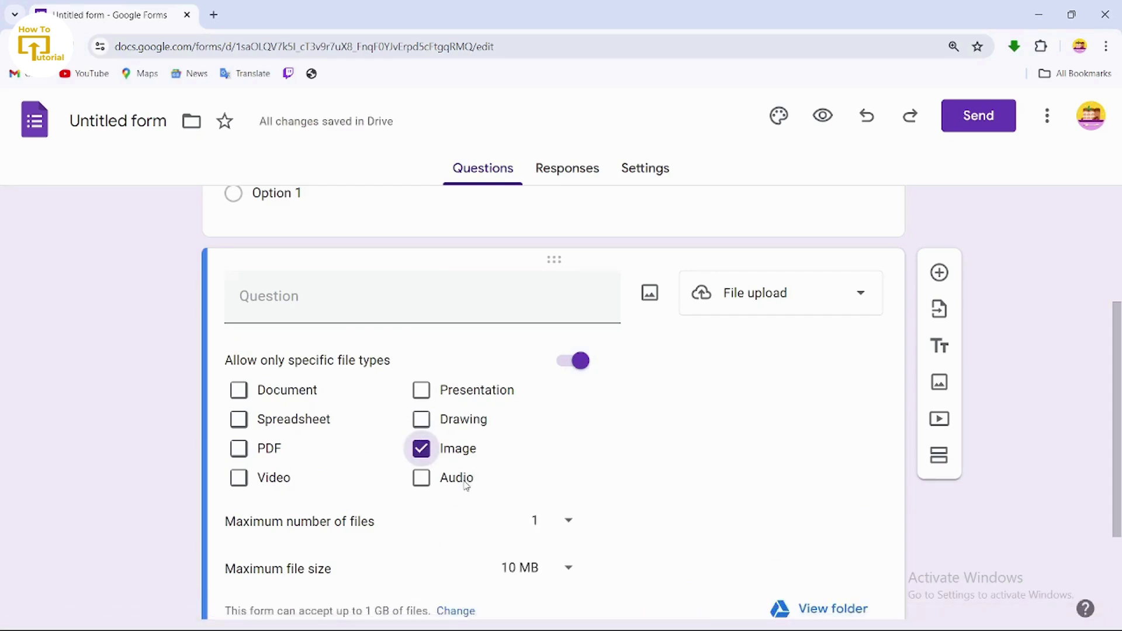
scroll(457, 511, down, 2)
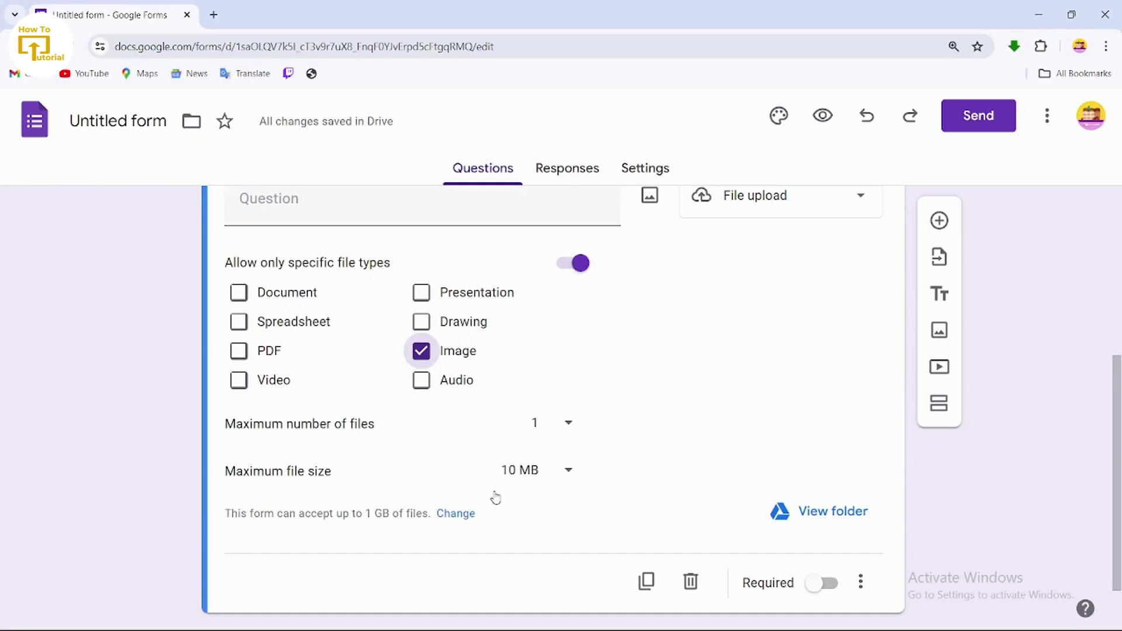
- Keep the maximum file size at 10 MB and the maximum number of files at 1
click(565, 473)
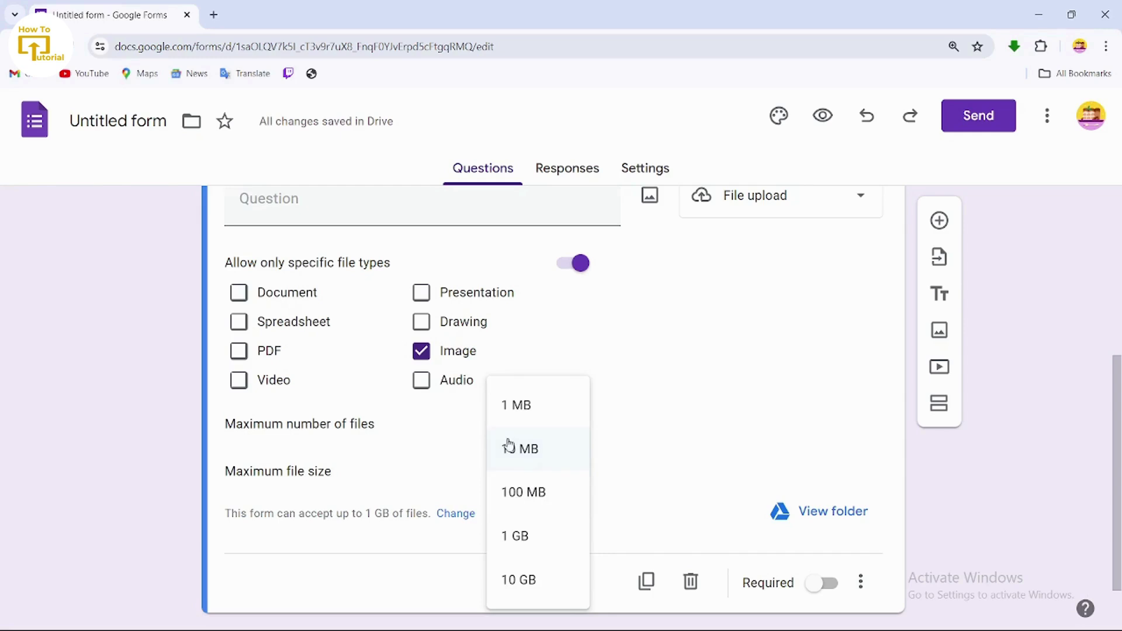
click(528, 449)
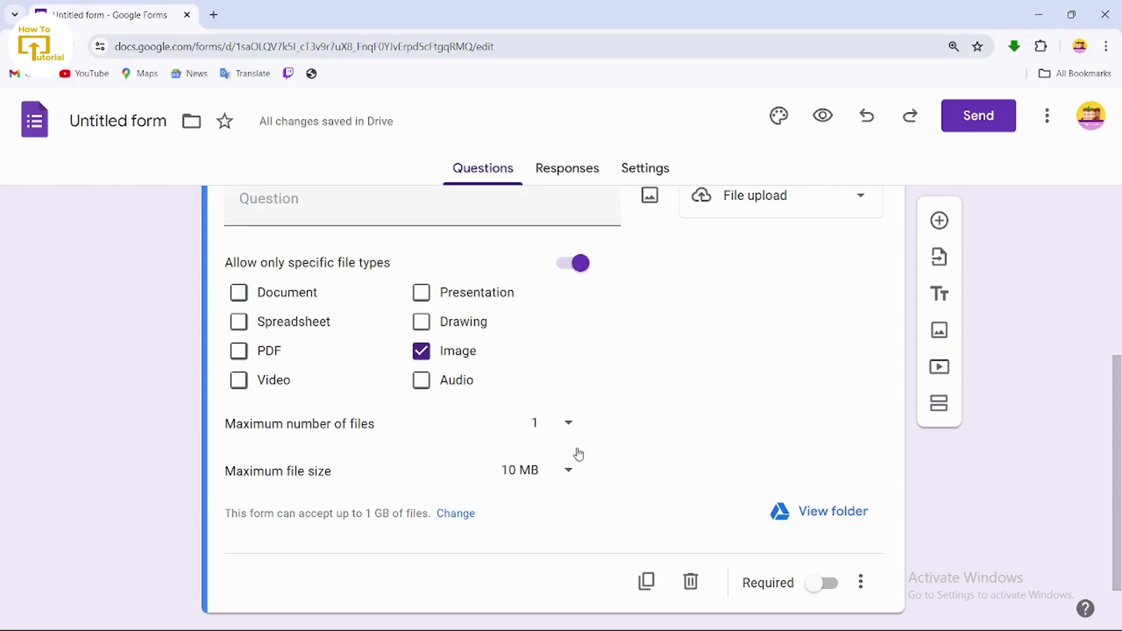
click(566, 426)
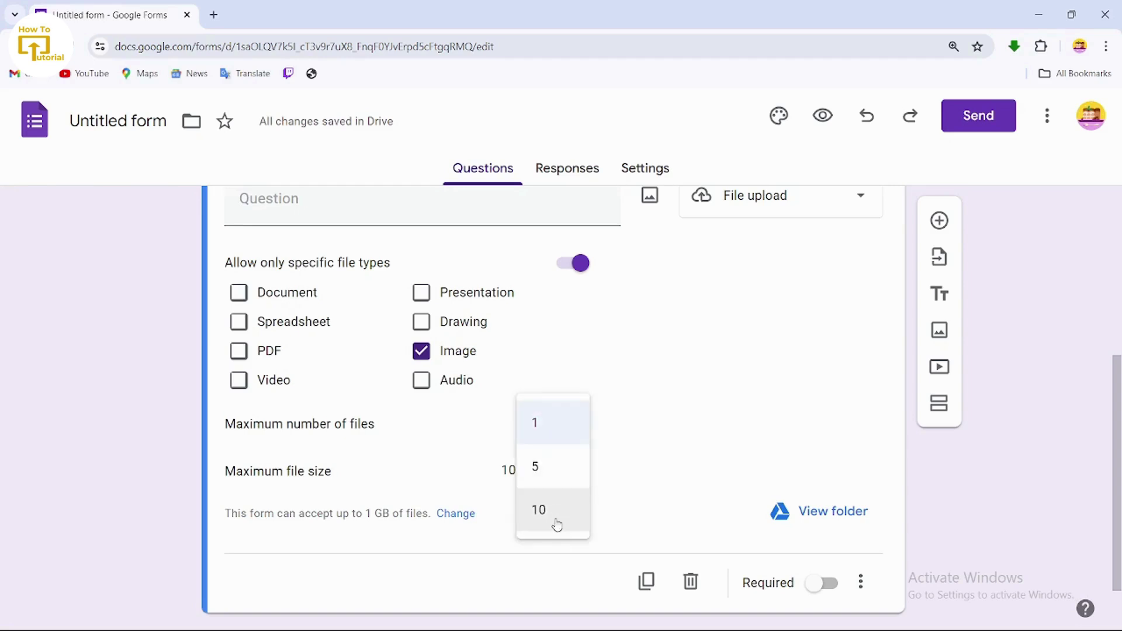
click(553, 440)
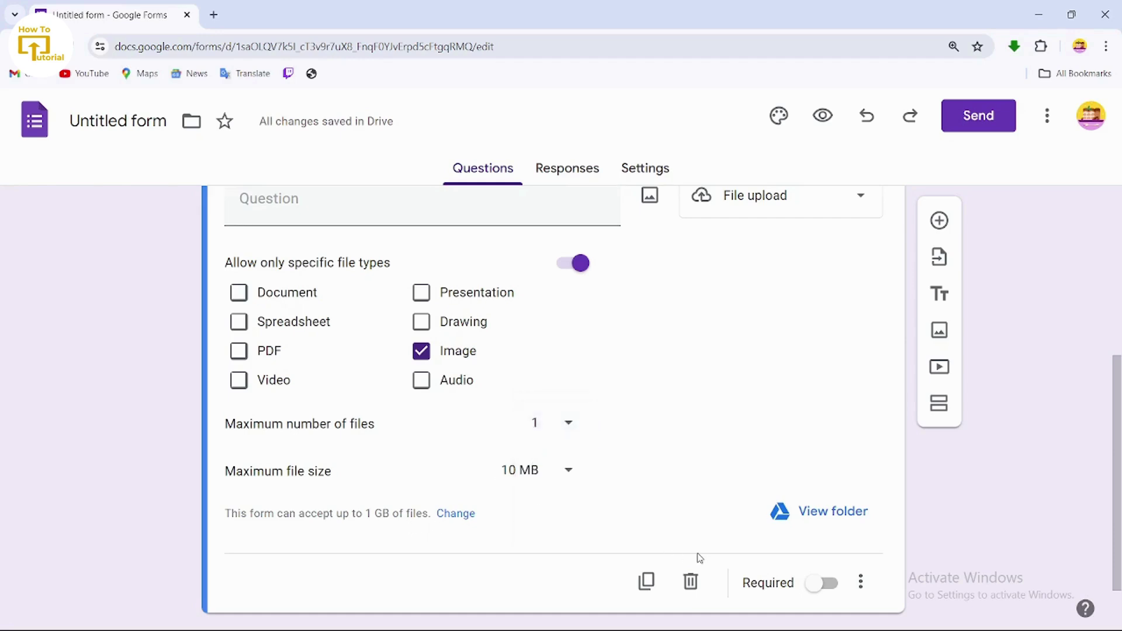
- Make the file upload question required
click(815, 590)
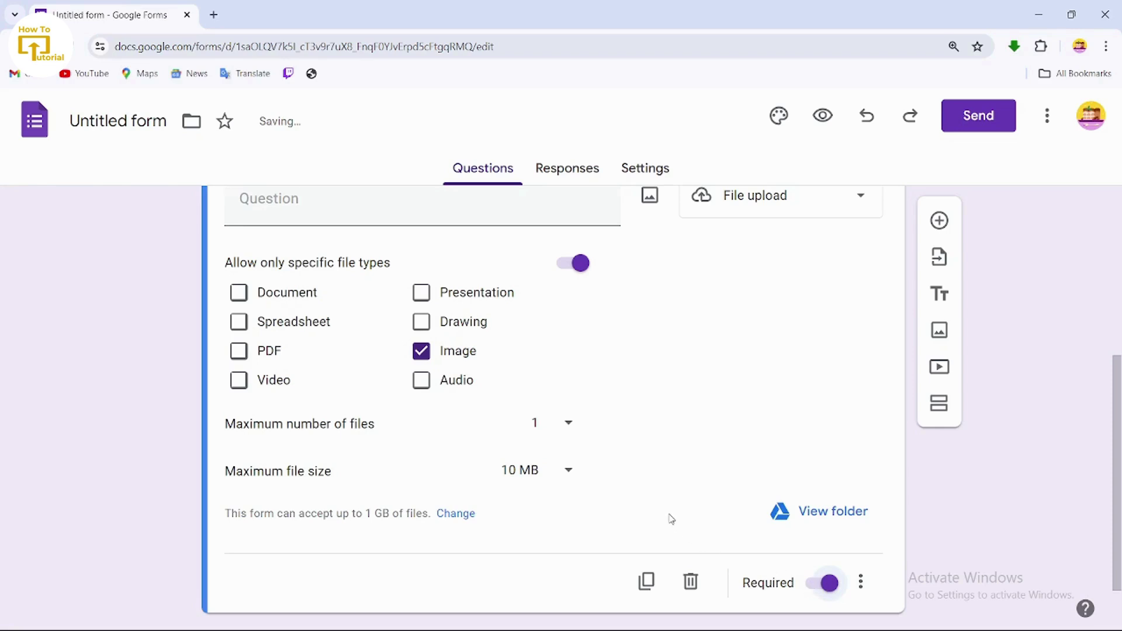
scroll(667, 540, down, 2)
scroll(670, 519, up, 1)
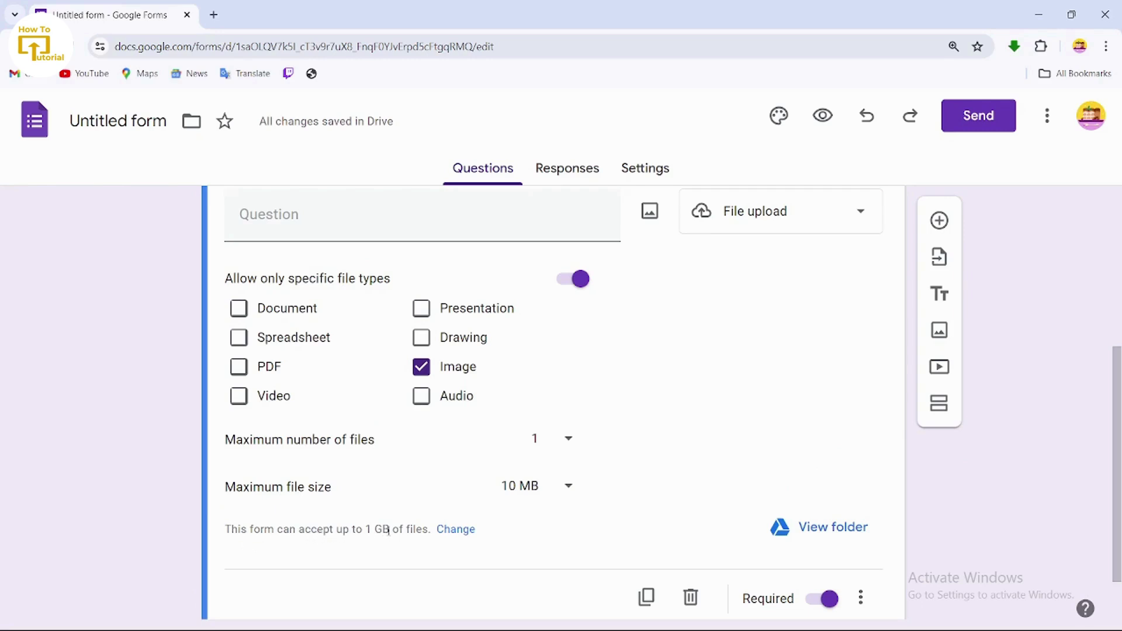
- Leave the form's total upload size limit at 1 GB and return to the Forms home page
click(452, 531)
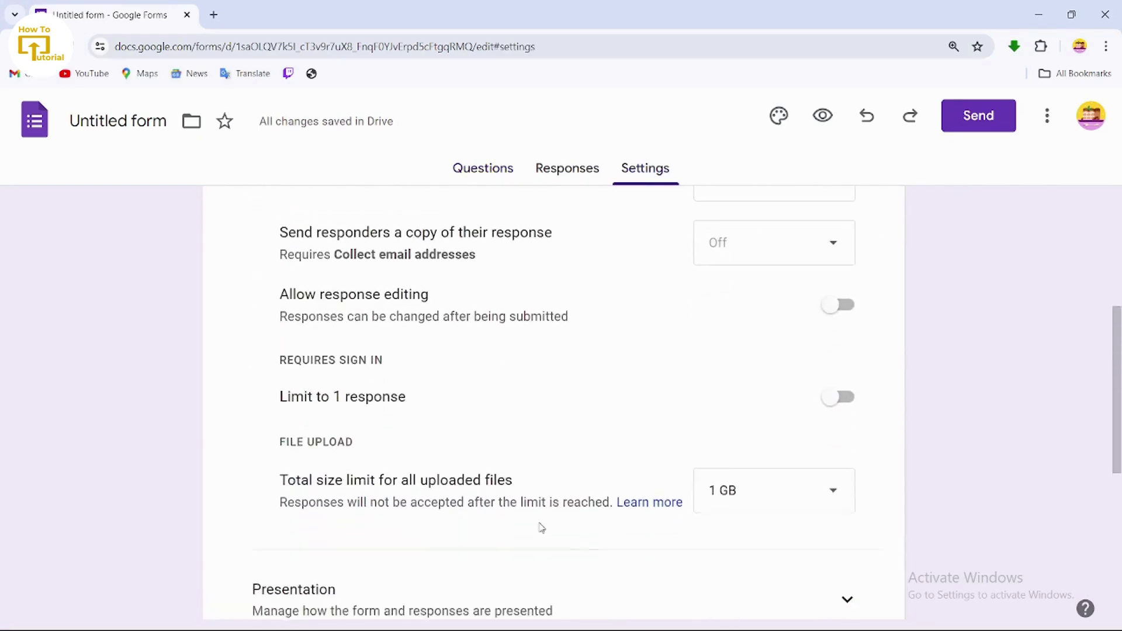
click(795, 497)
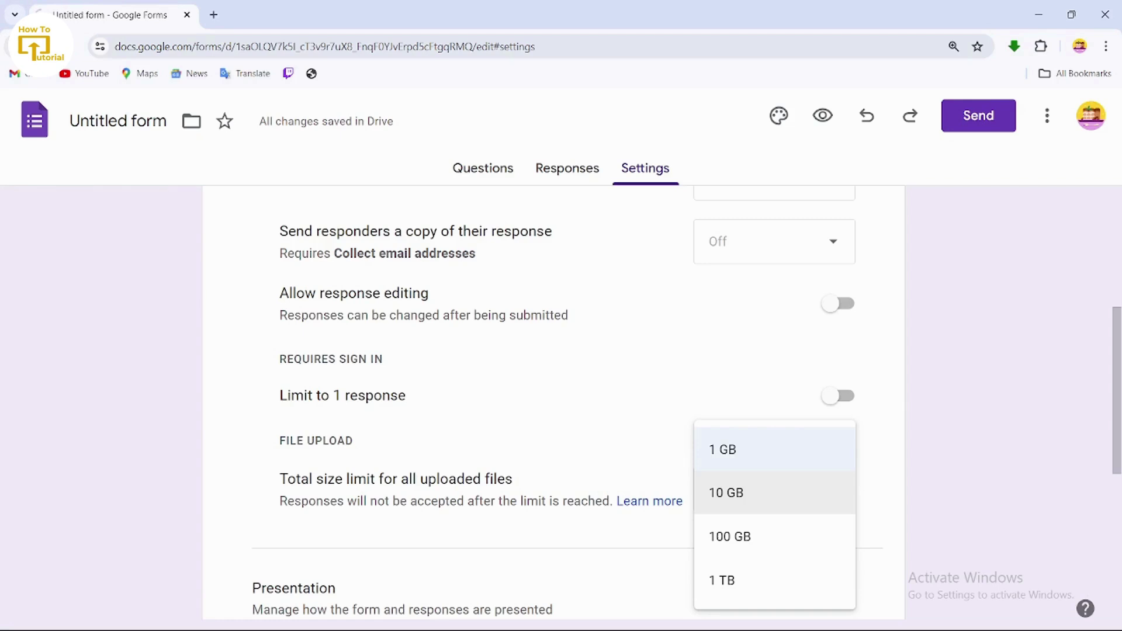
click(12, 47)
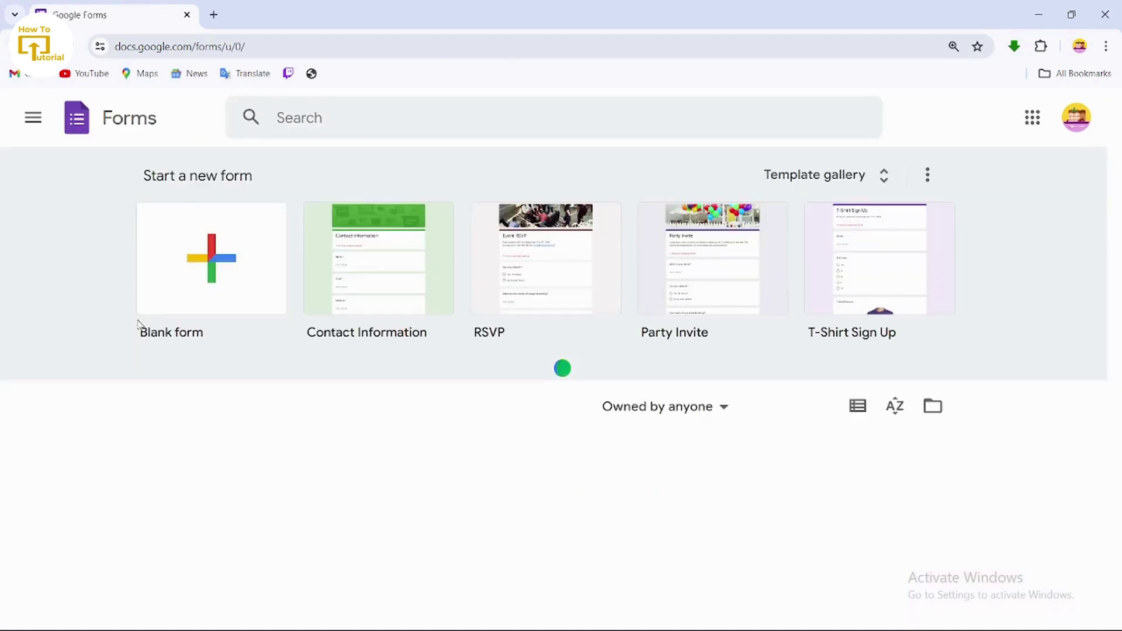
- Reopen the latest Untitled form and load its share link in a new tab
scroll(207, 493, down, 2)
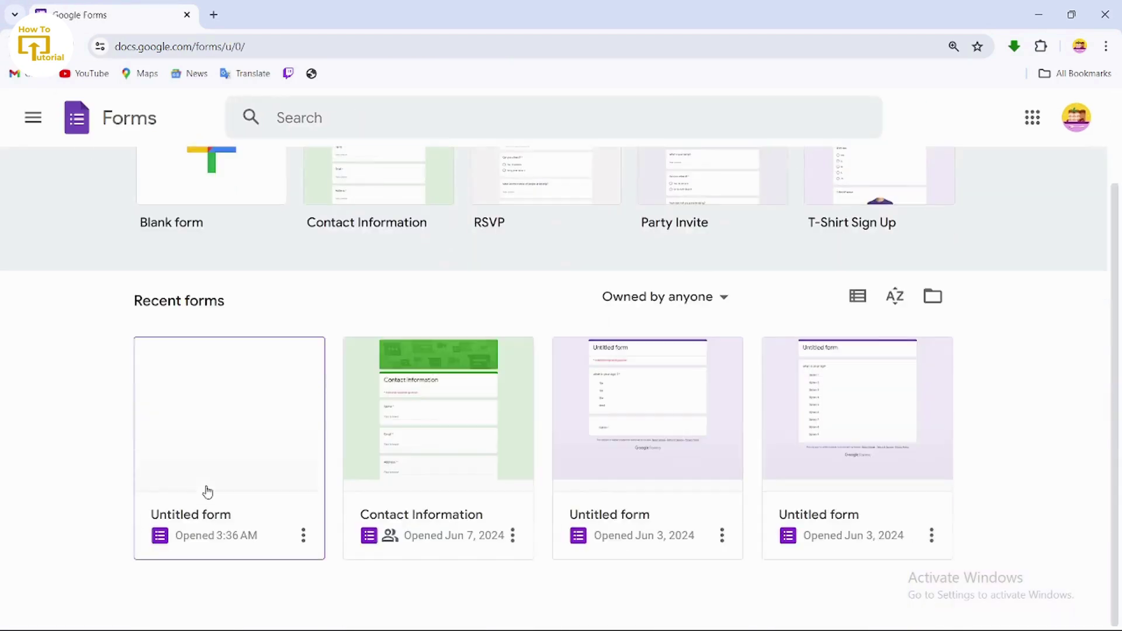
click(243, 485)
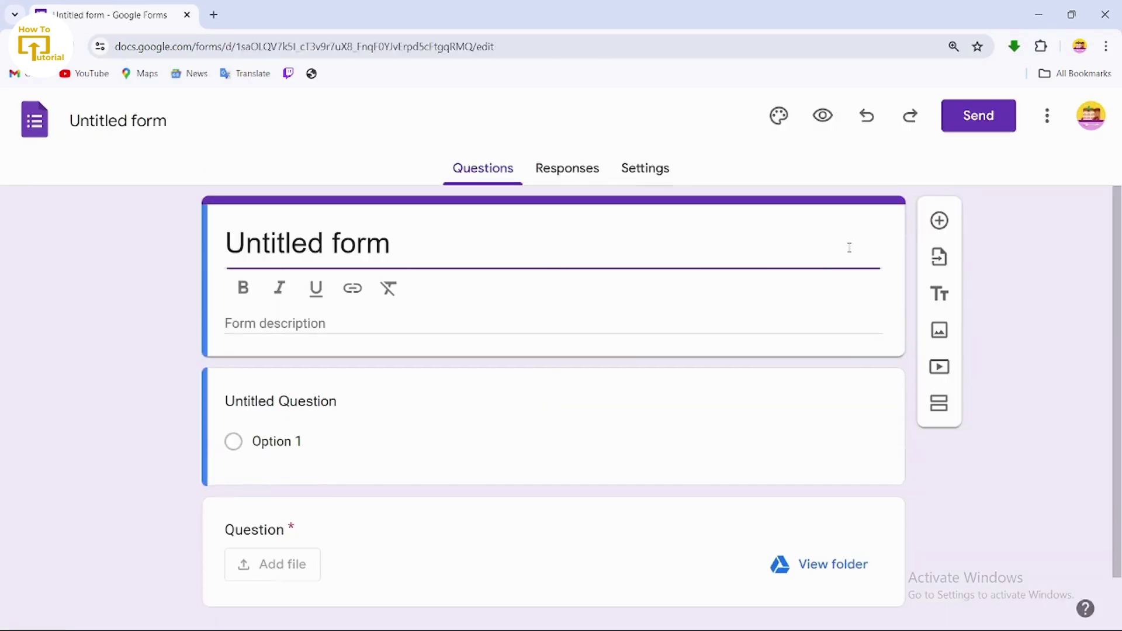
click(952, 129)
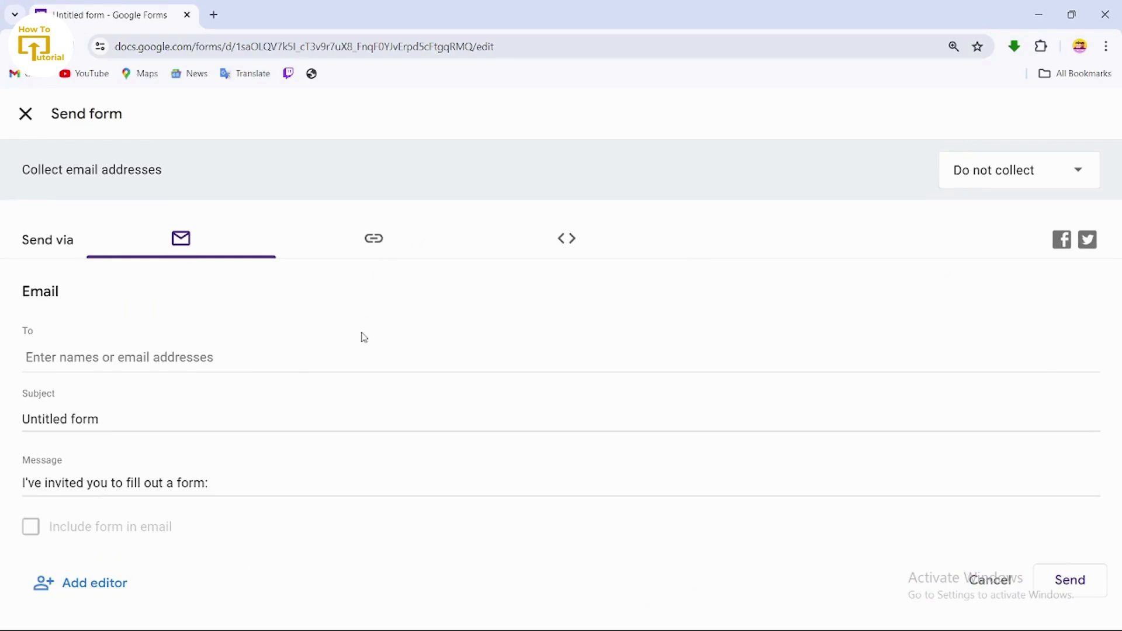
click(362, 355)
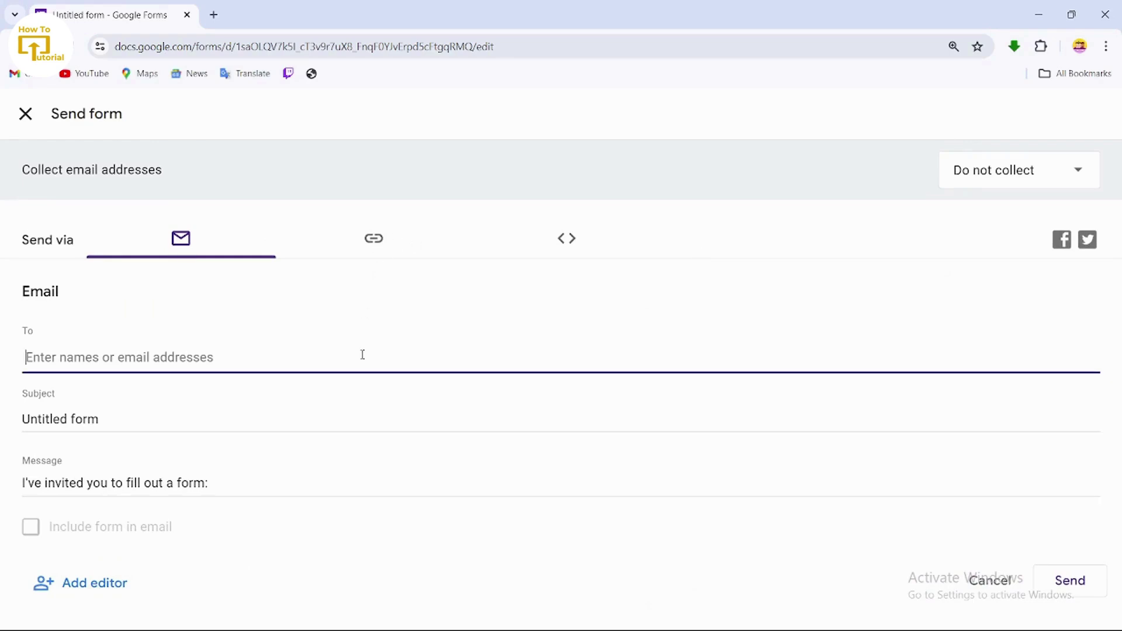
click(373, 238)
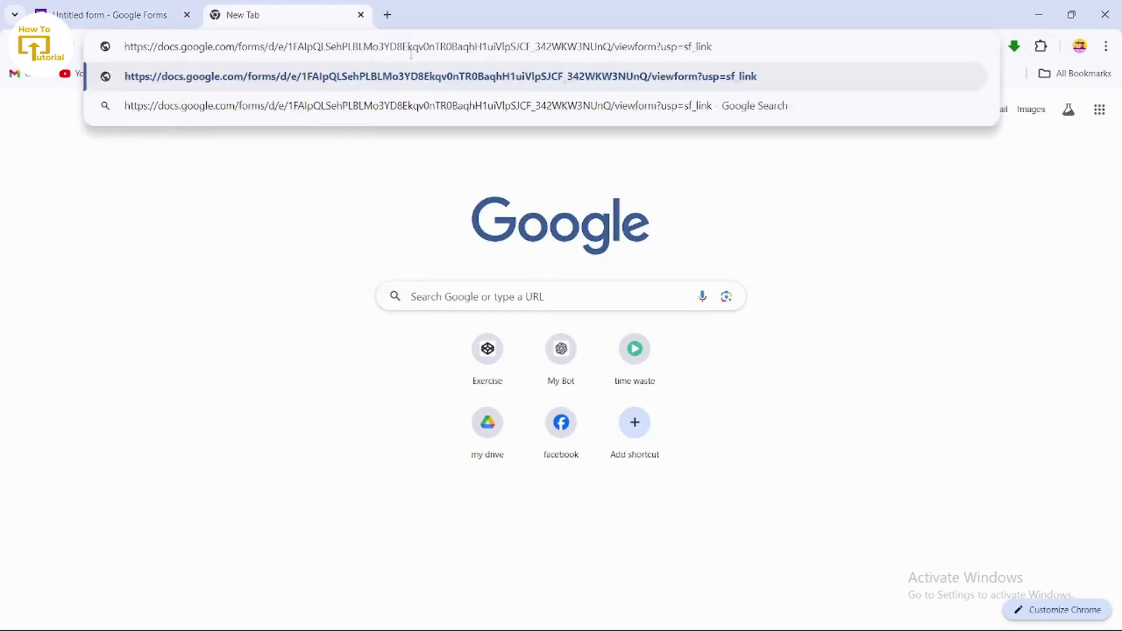
key(Return)
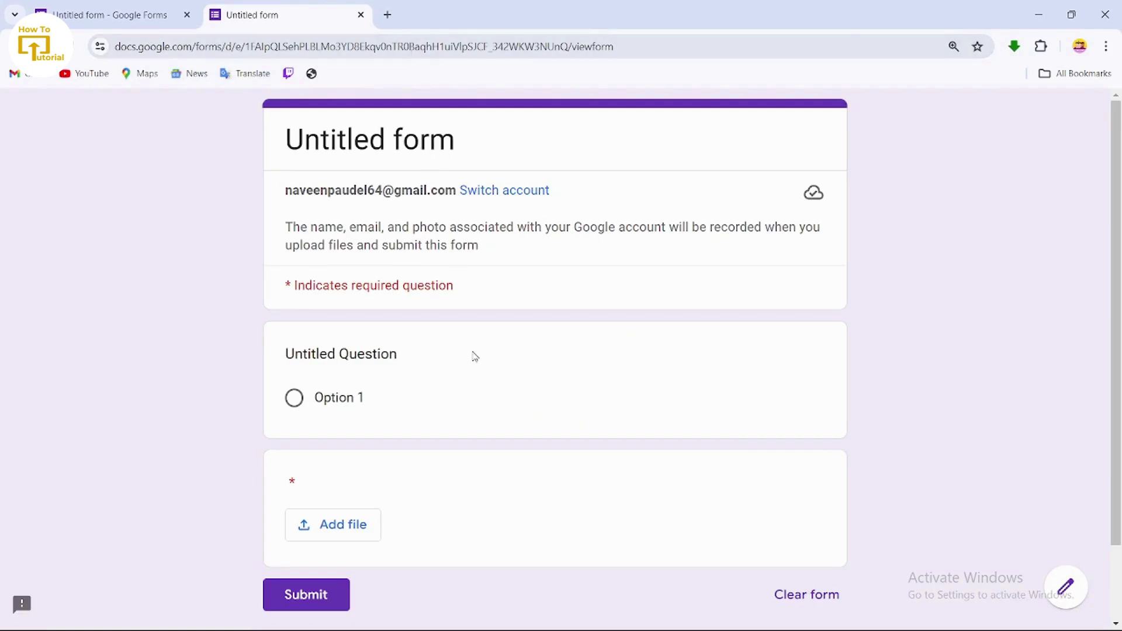
- Upload alien_flower_2-wallpaper-1920x1080 from Downloads to the required question and submit the response
scroll(474, 356, down, 1)
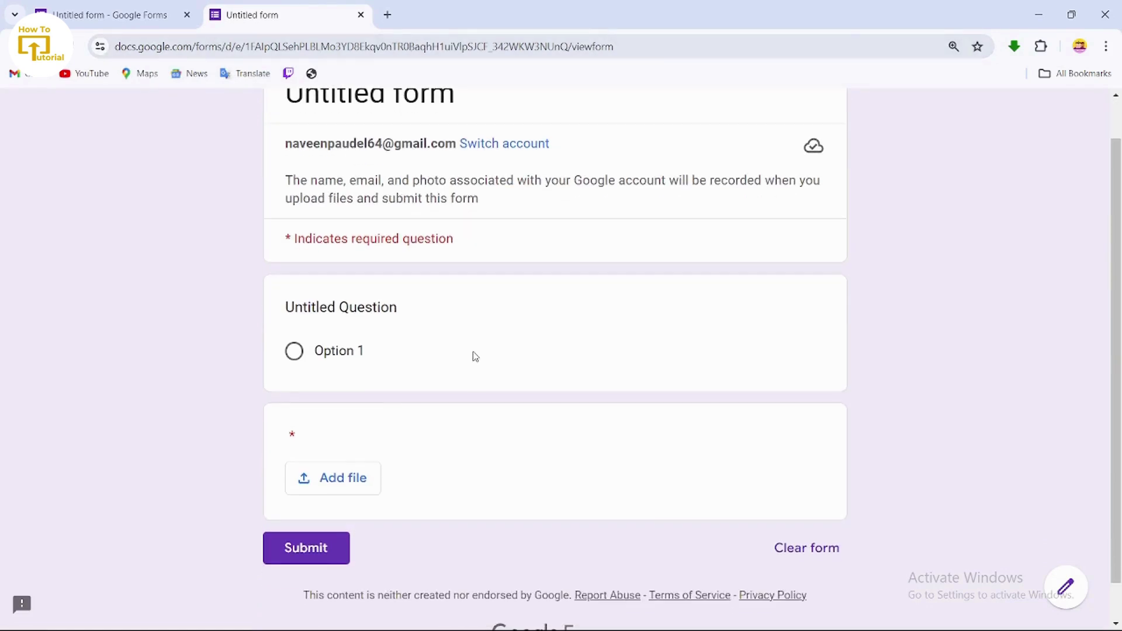
click(320, 483)
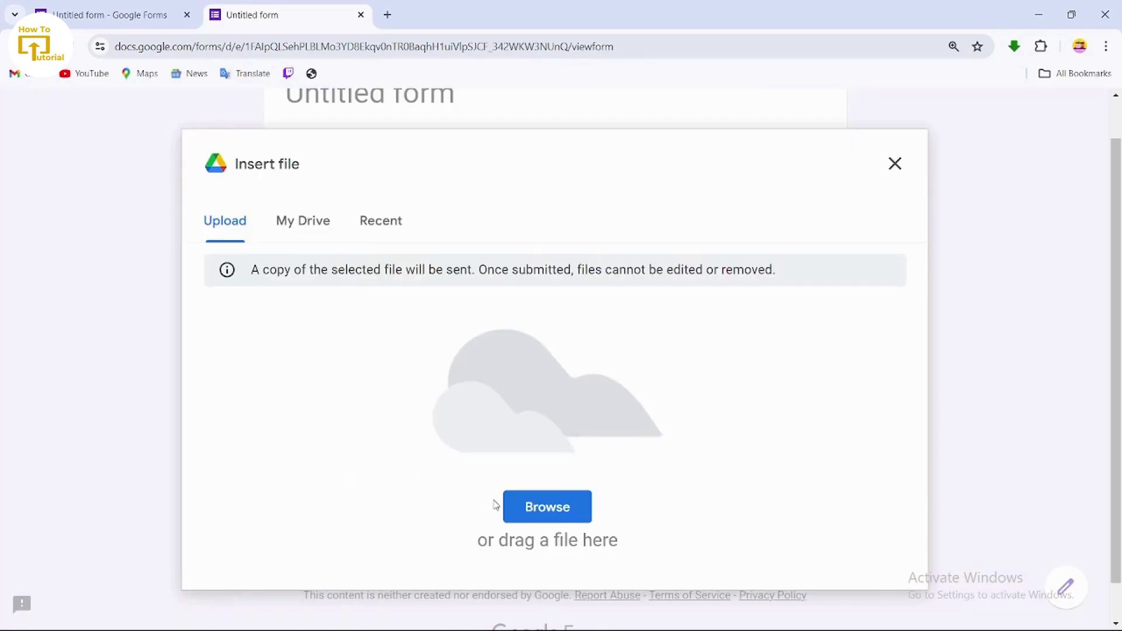
click(515, 507)
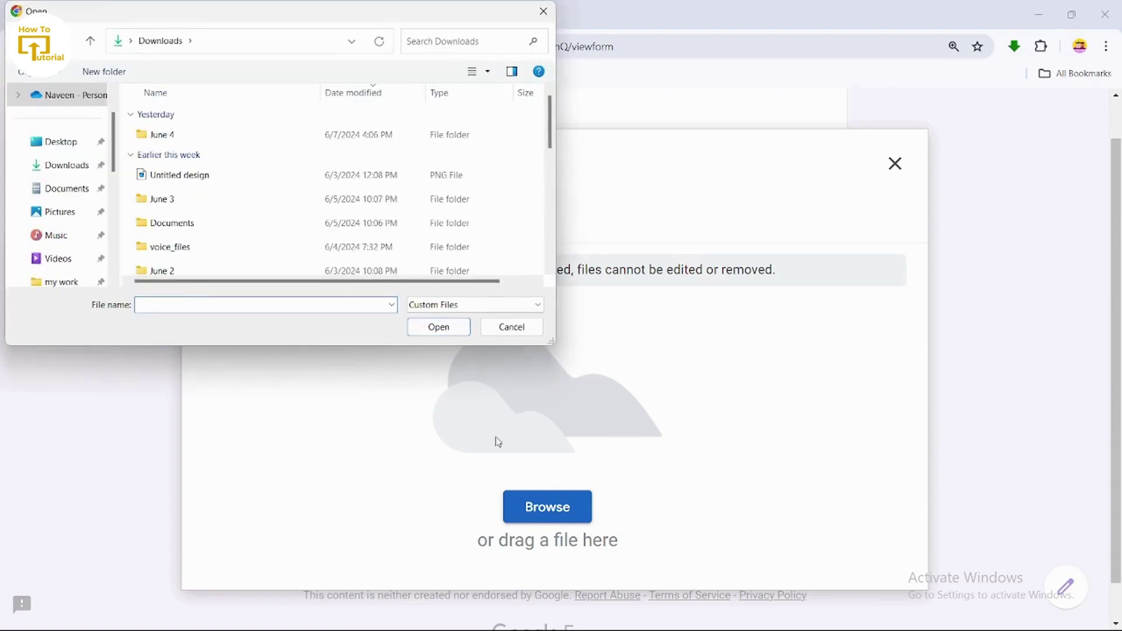
scroll(312, 211, down, 1)
scroll(314, 211, down, 5)
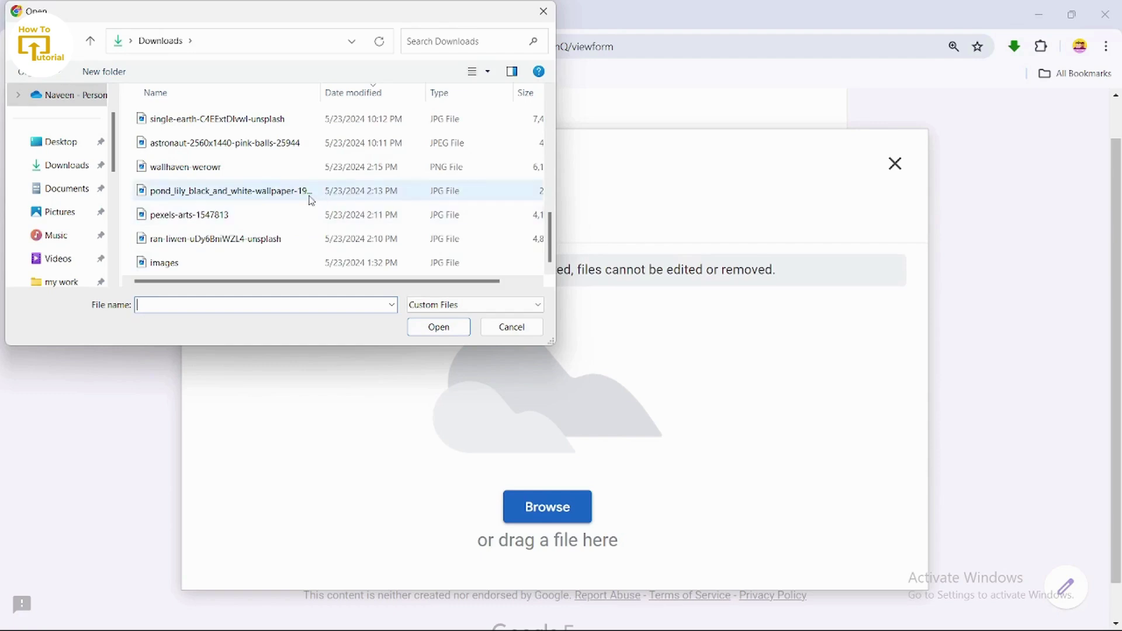
scroll(312, 201, up, 1)
scroll(311, 200, up, 1)
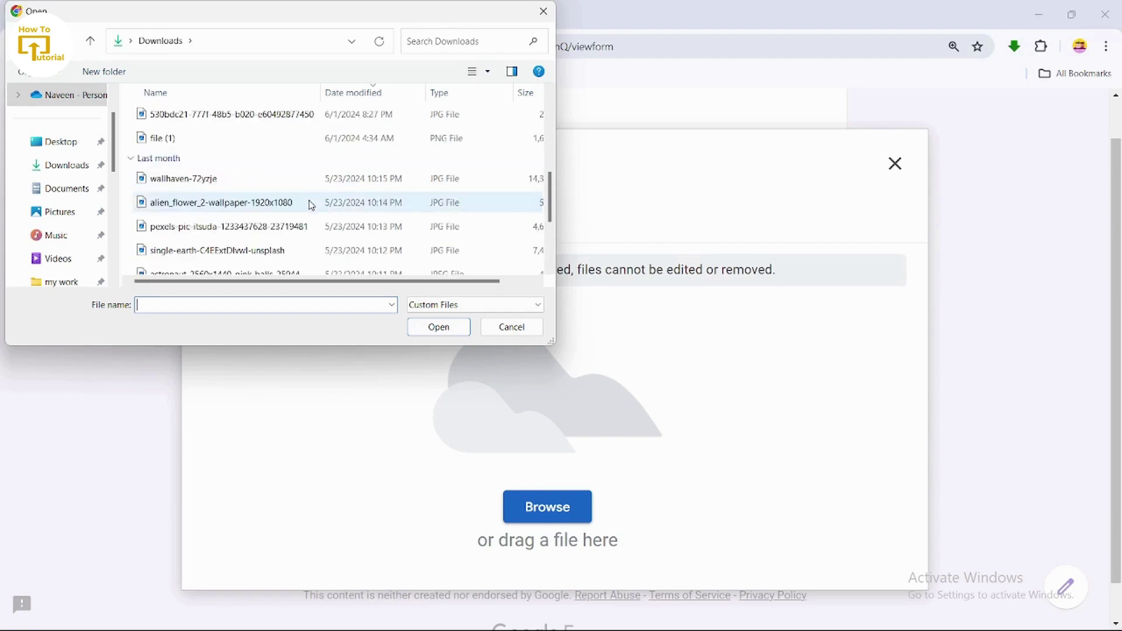
click(304, 206)
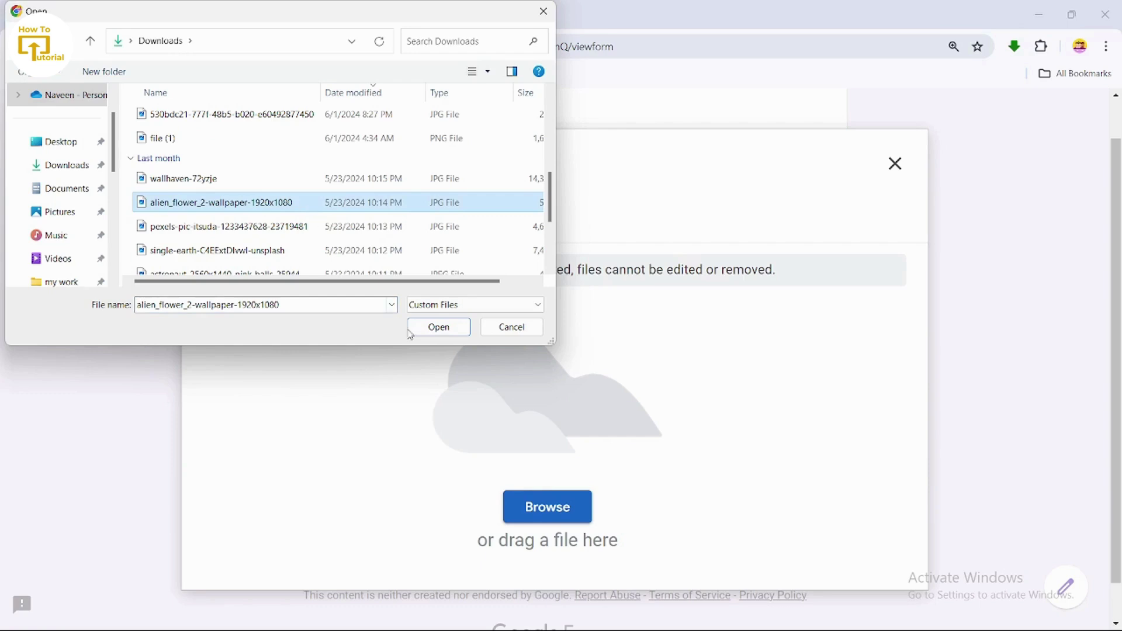
click(450, 335)
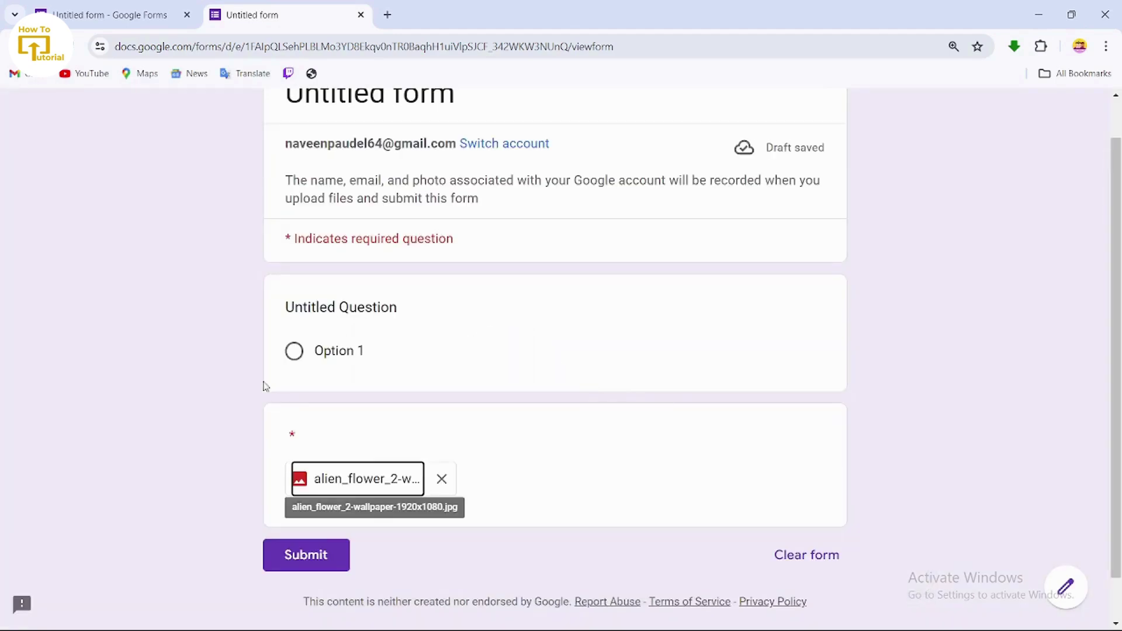
click(311, 554)
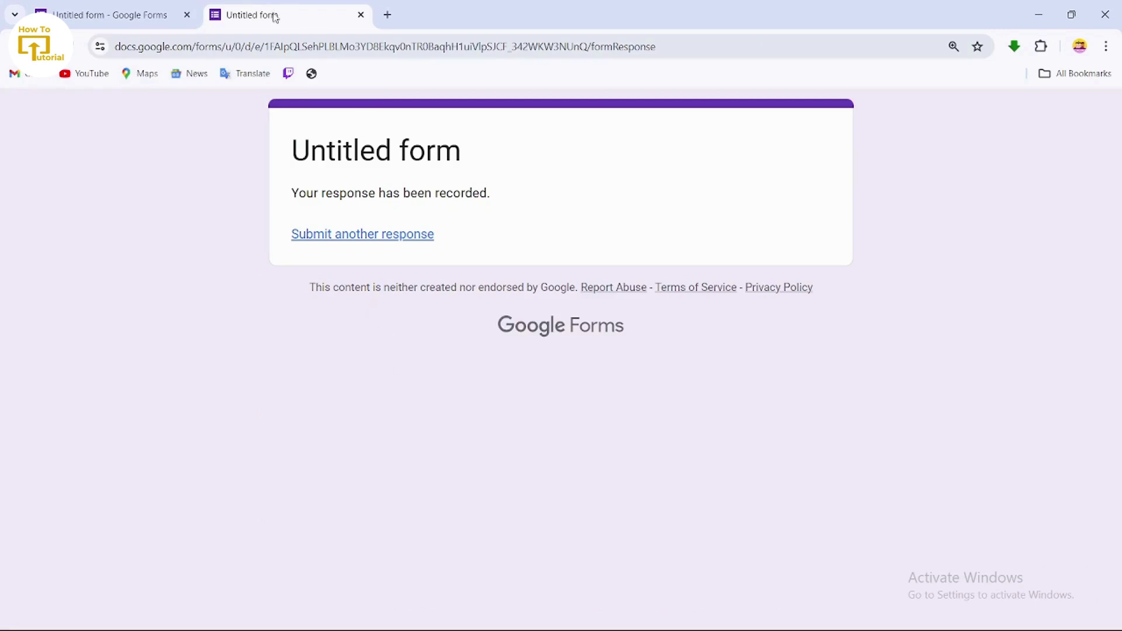
- Back in the editor, view the 1 recorded response and open its uploaded alien_flower jpg in Drive
click(168, 14)
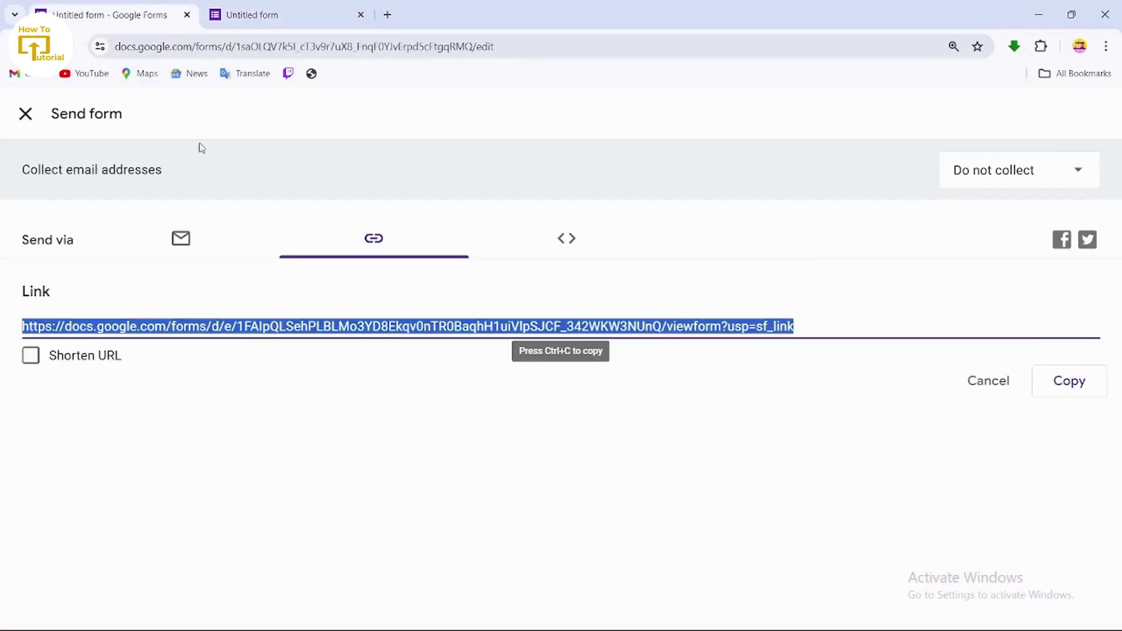
click(25, 113)
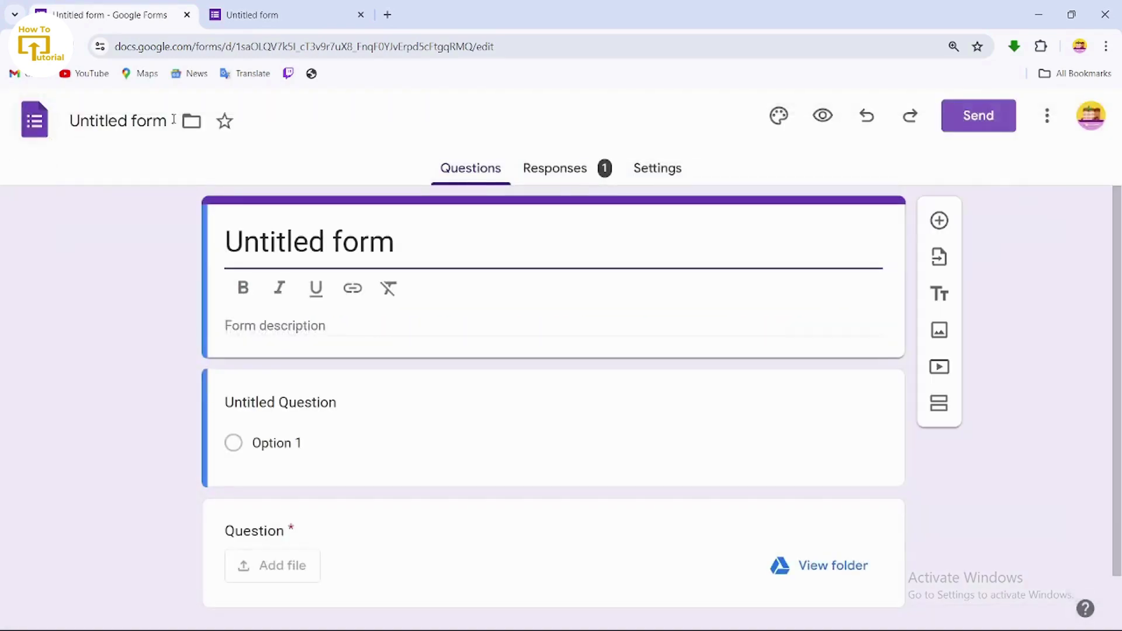
click(568, 171)
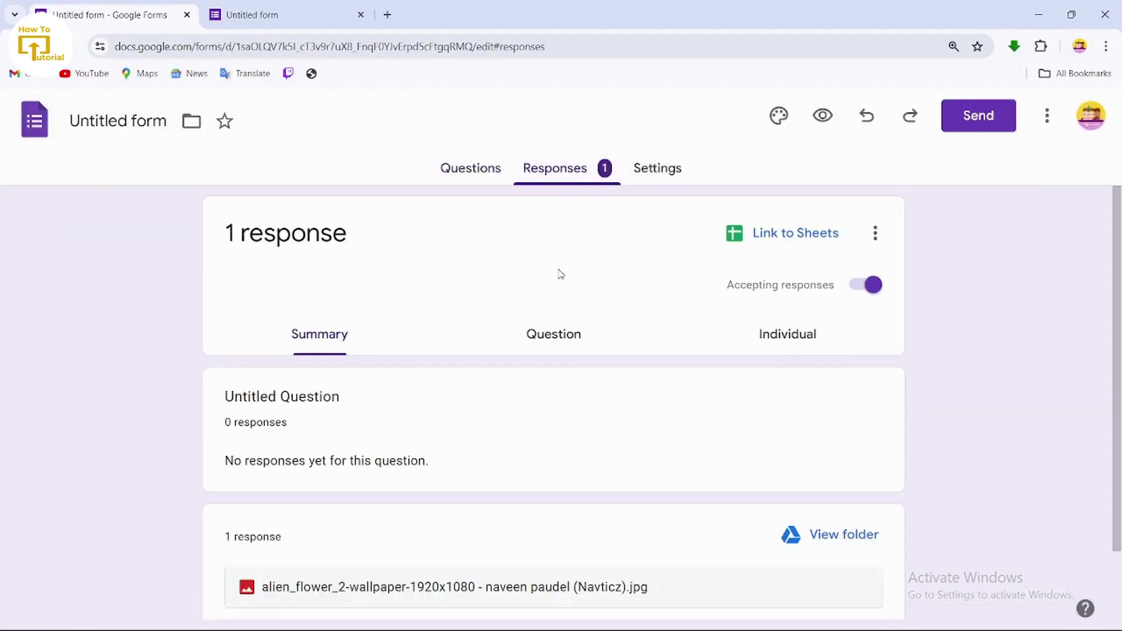
scroll(485, 451, down, 1)
click(369, 521)
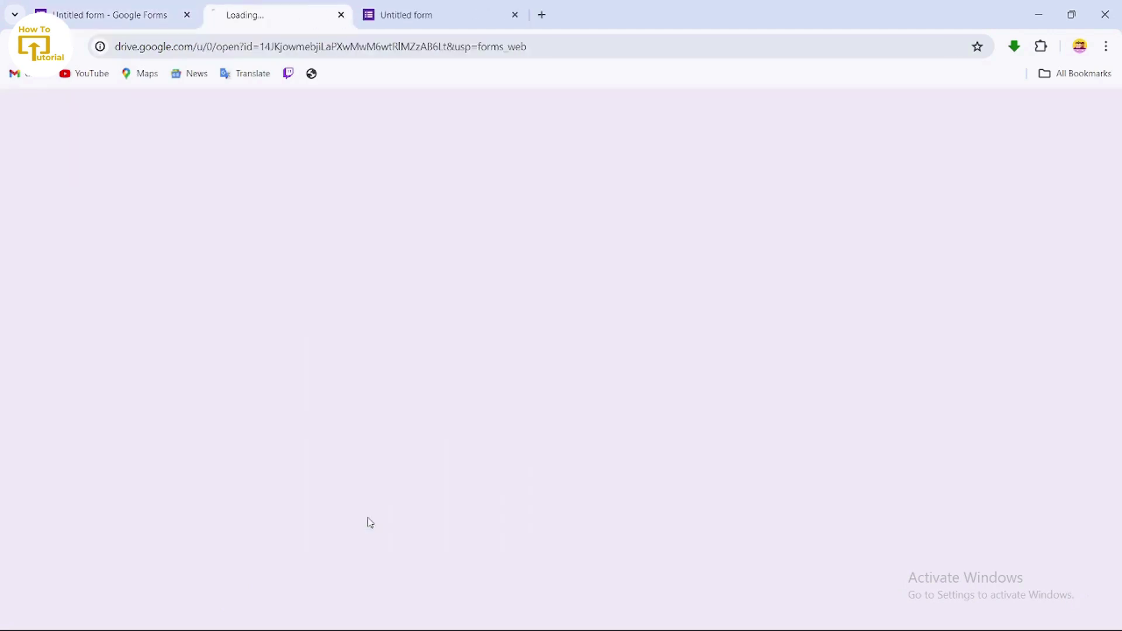